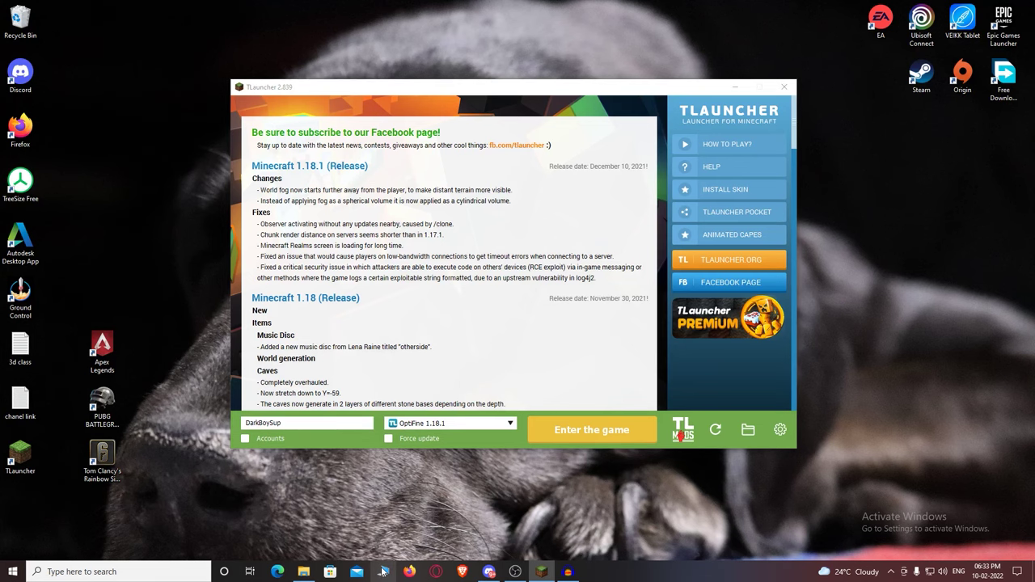
Cut the BSL_1.16.4 archive from the Downloads folder and close the folder window.
{"action": "key", "text": "super+e"}
{"action": "left_click_drag", "start_coordinate": [610, 37], "coordinate": [273, 74]}
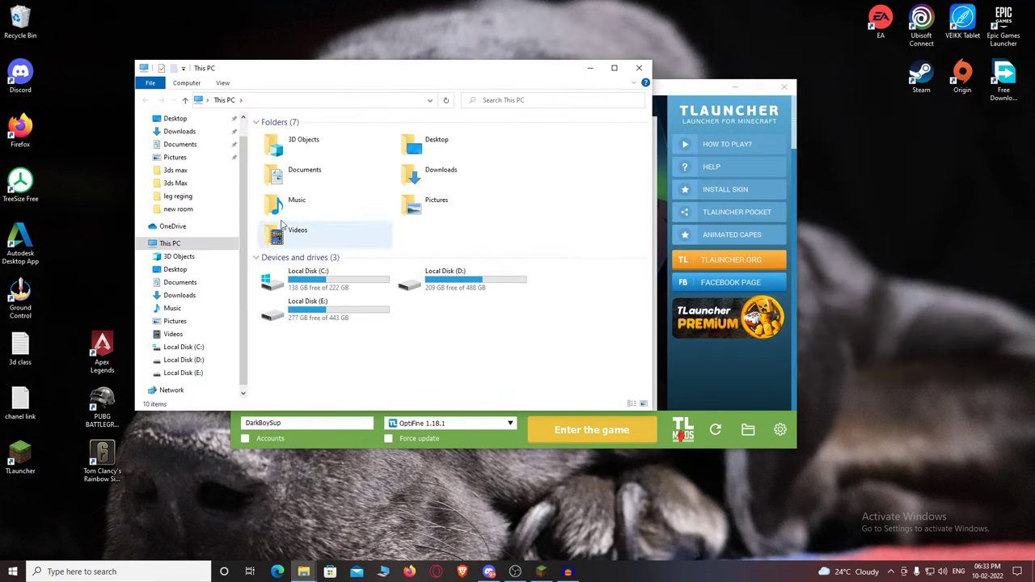
{"action": "left_click", "coordinate": [191, 296]}
{"action": "scroll", "coordinate": [356, 202], "scroll_direction": "down", "scroll_amount": 2}
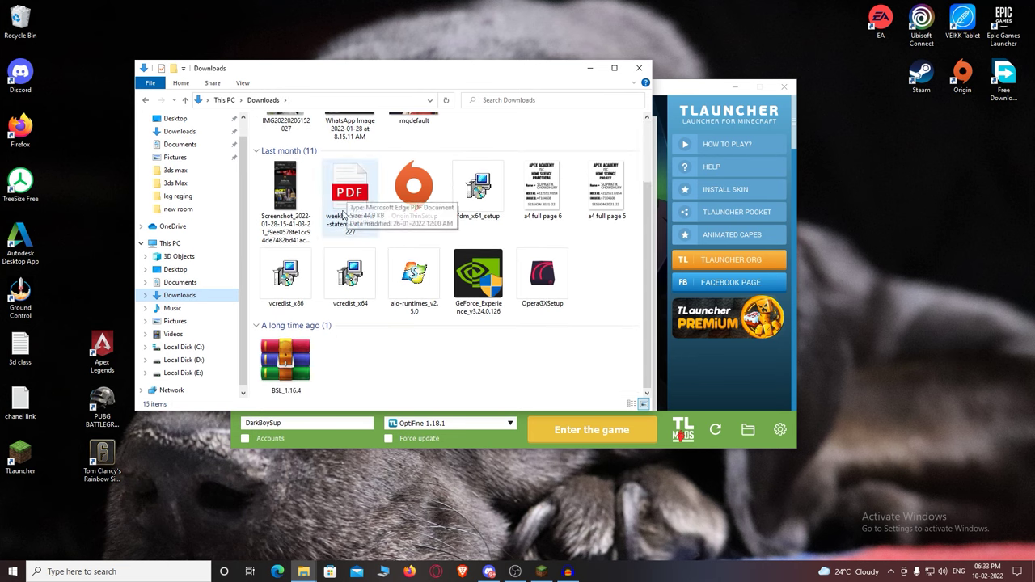
{"action": "left_click", "coordinate": [284, 374]}
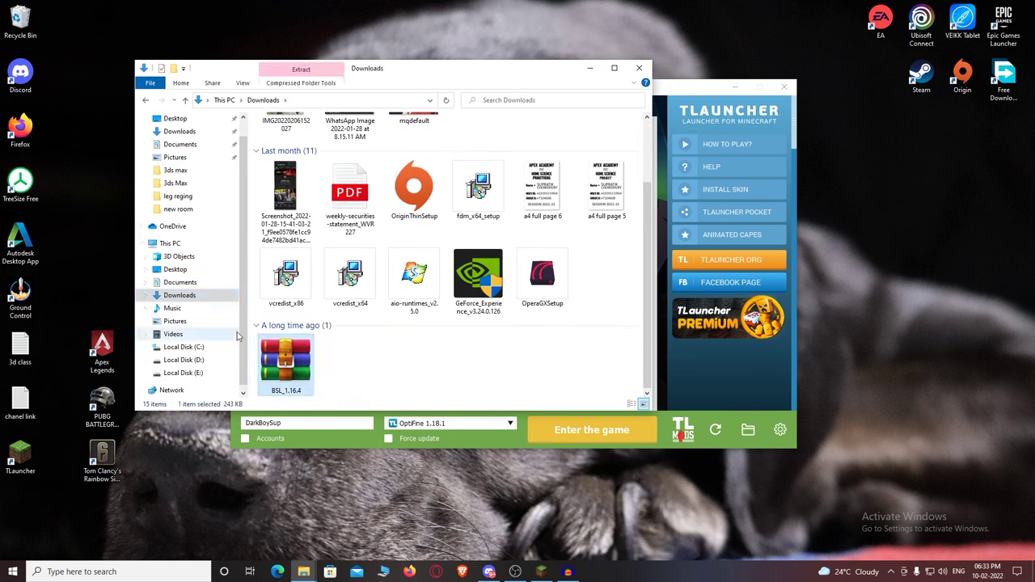
{"action": "right_click", "coordinate": [281, 364]}
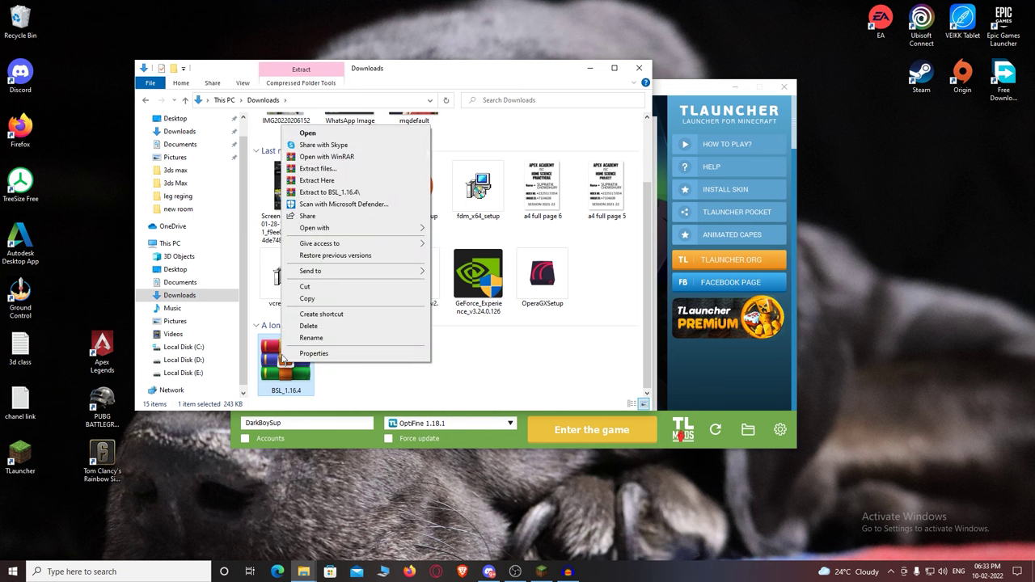
{"action": "left_click", "coordinate": [320, 299]}
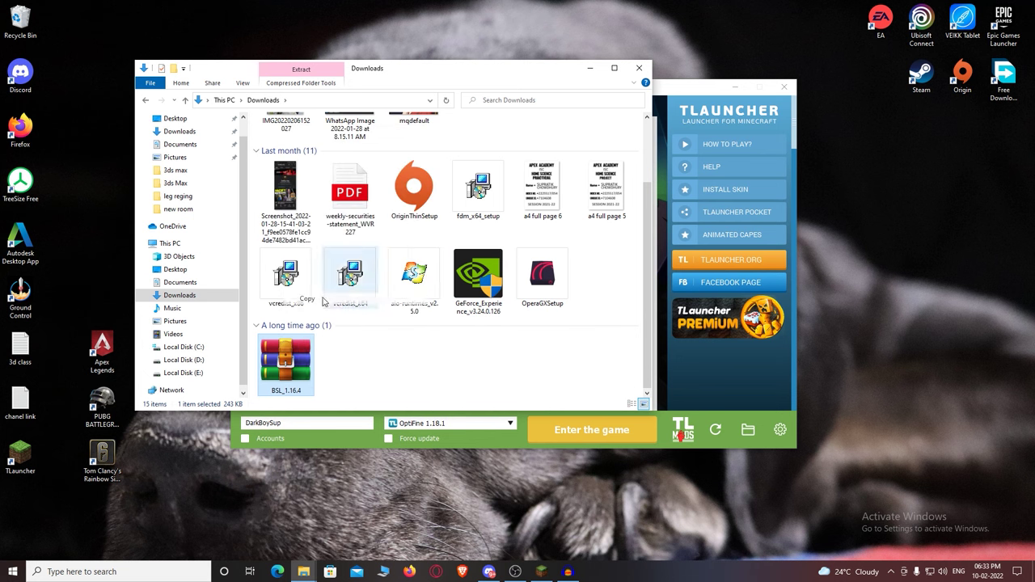
{"action": "right_click", "coordinate": [315, 359]}
{"action": "left_click", "coordinate": [331, 288]}
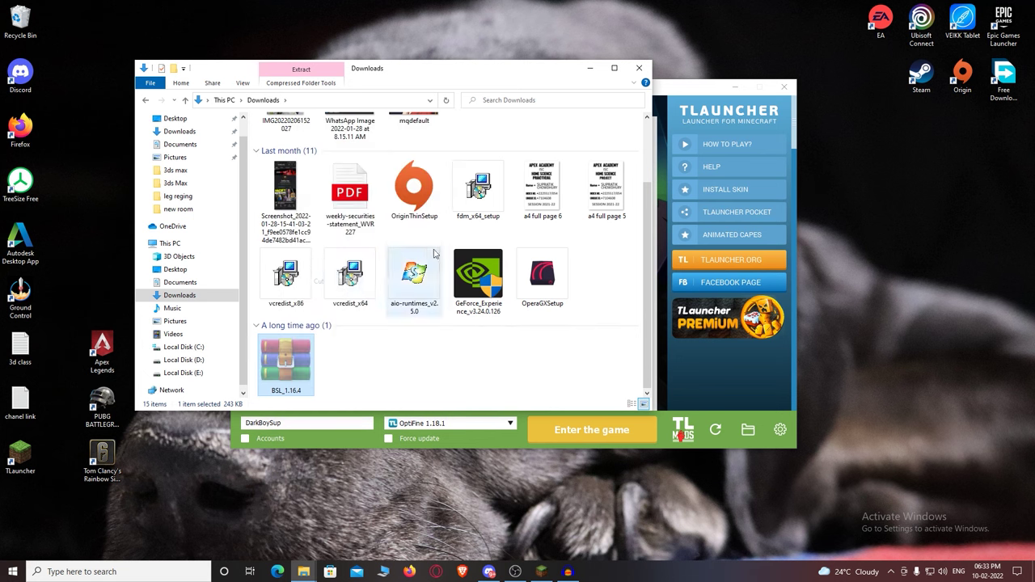
{"action": "left_click", "coordinate": [636, 69]}
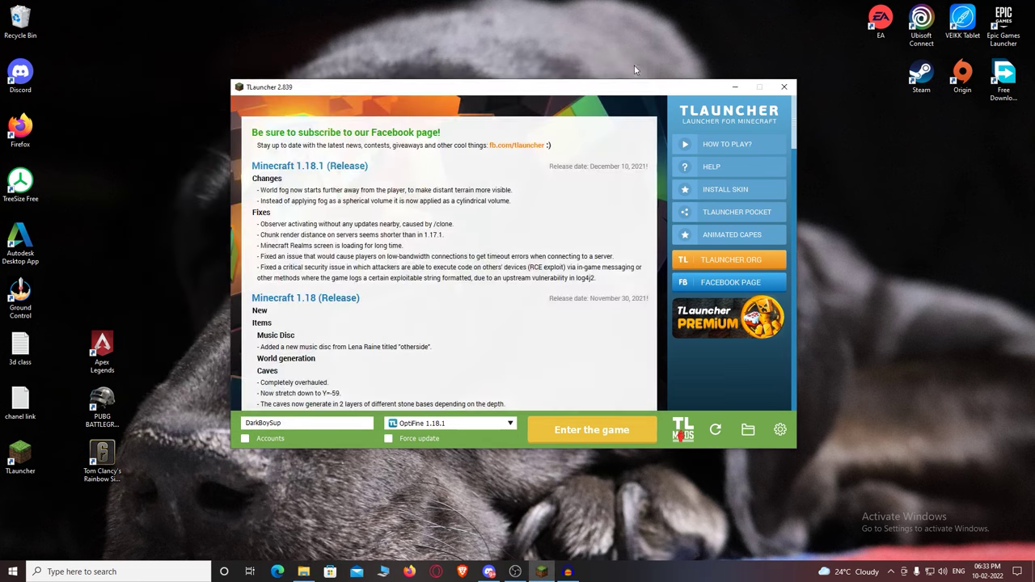
Close the launcher and open the shaderpacks folder inside the TLauncher shortcut's file location.
{"action": "left_click", "coordinate": [781, 89]}
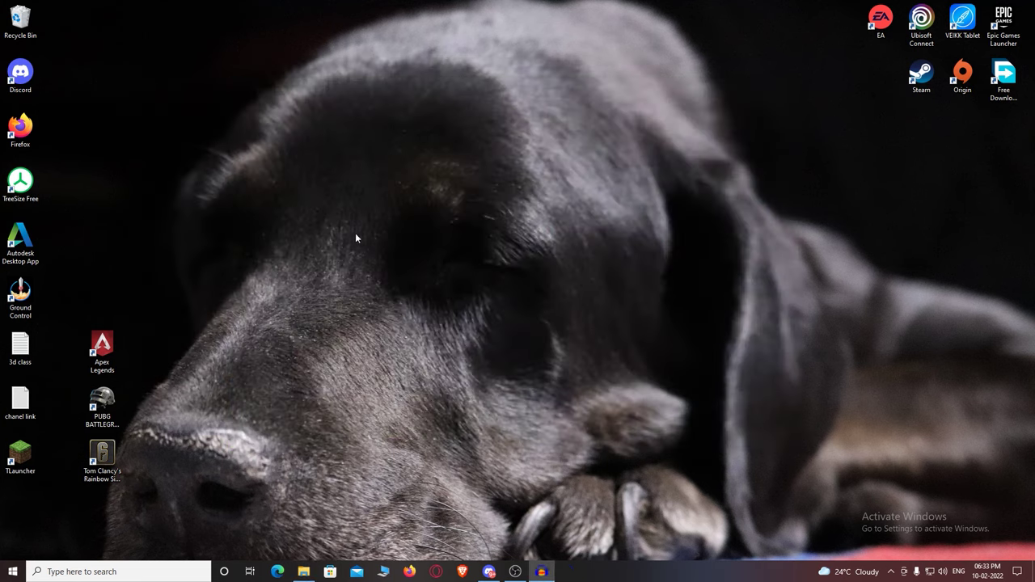
{"action": "right_click", "coordinate": [356, 233]}
{"action": "left_click", "coordinate": [391, 267]}
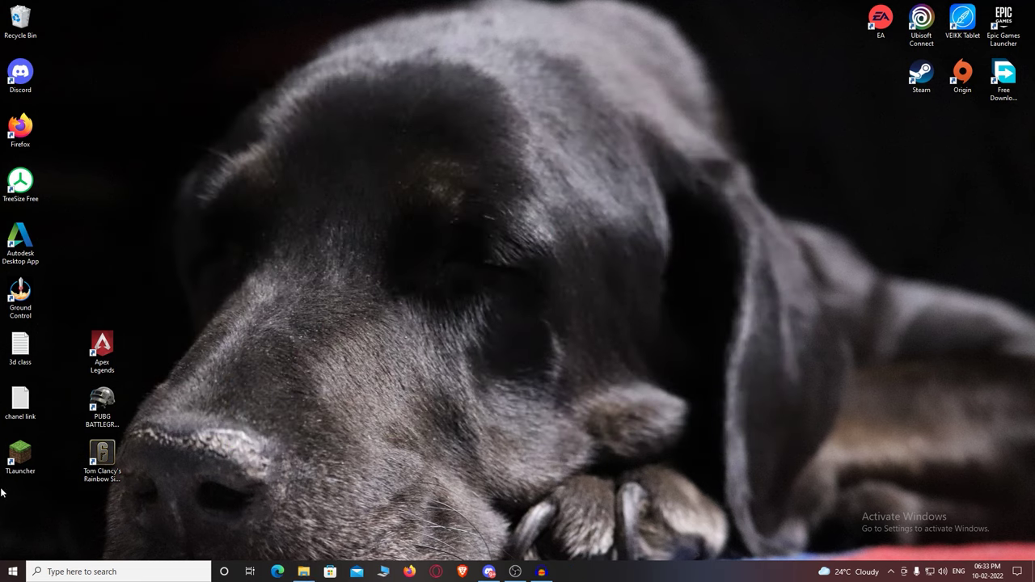
{"action": "left_click", "coordinate": [20, 455]}
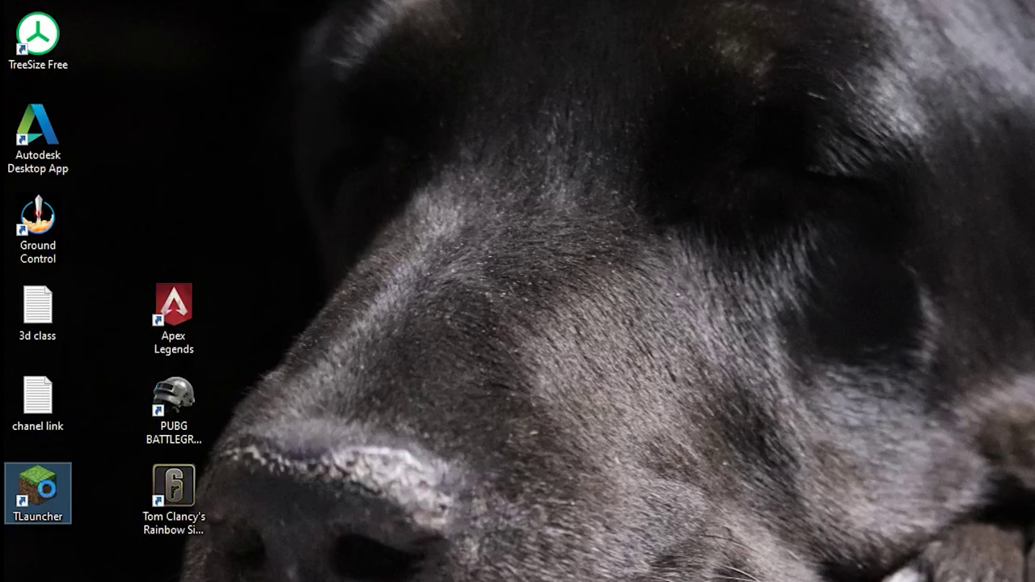
{"action": "right_click", "coordinate": [61, 489]}
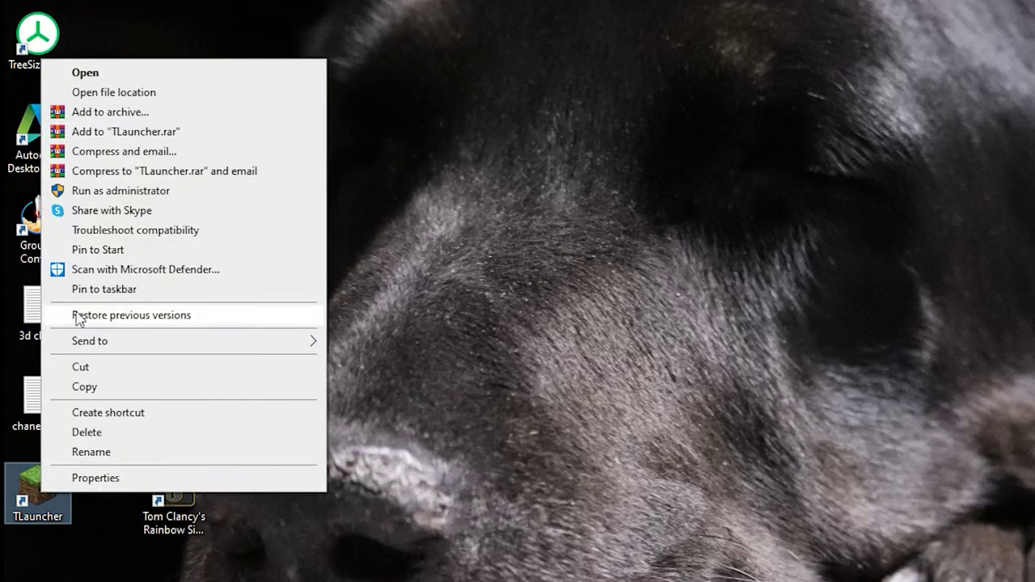
{"action": "left_click", "coordinate": [151, 95]}
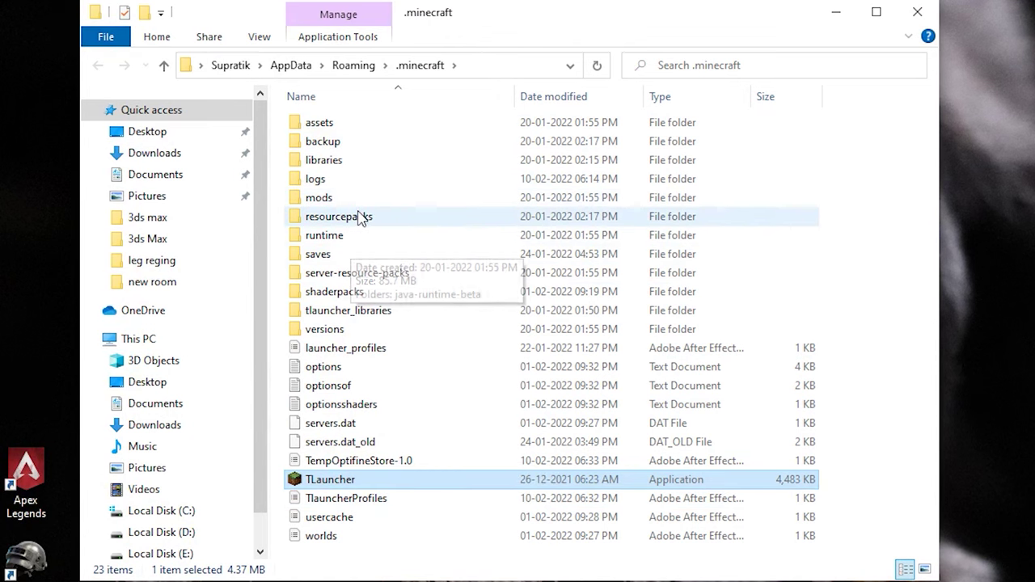
{"action": "left_click", "coordinate": [354, 300]}
{"action": "double_click", "coordinate": [356, 300]}
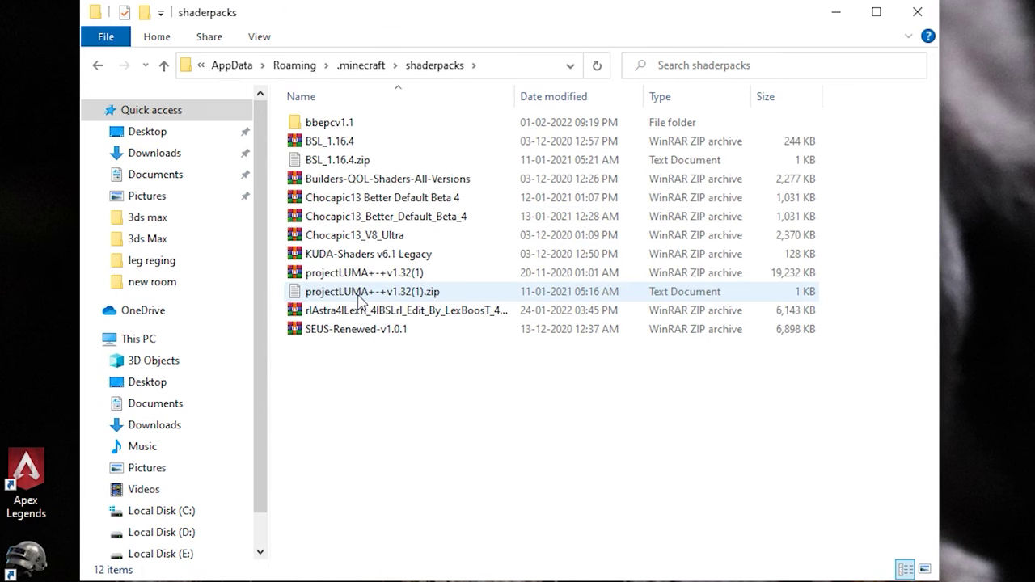
Paste the BSL_1.16.4 archive into the shaderpacks folder, replacing the file of the same name.
{"action": "right_click", "coordinate": [402, 440]}
{"action": "left_click", "coordinate": [446, 563]}
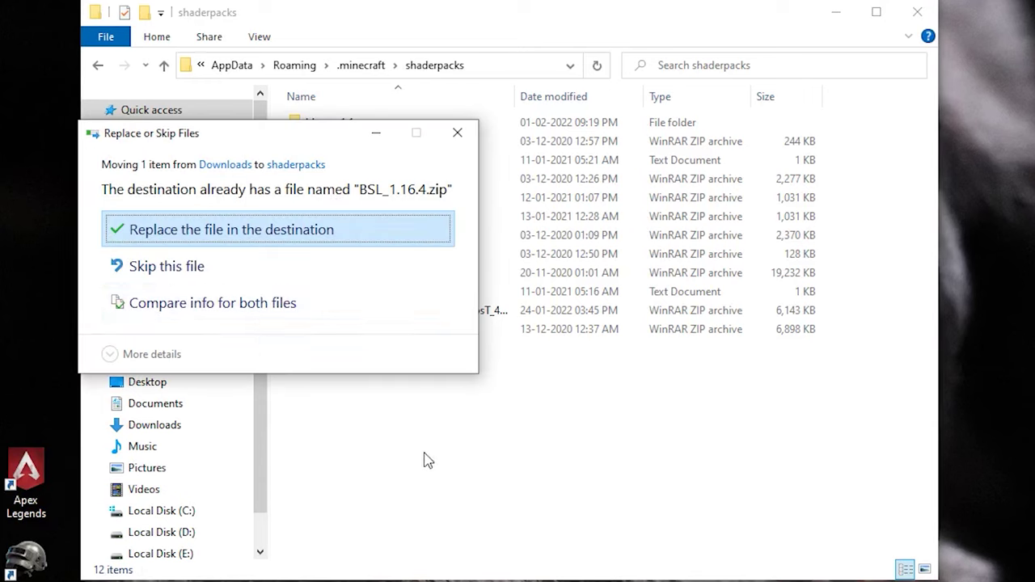
{"action": "left_click_drag", "start_coordinate": [576, 127], "coordinate": [1020, 102]}
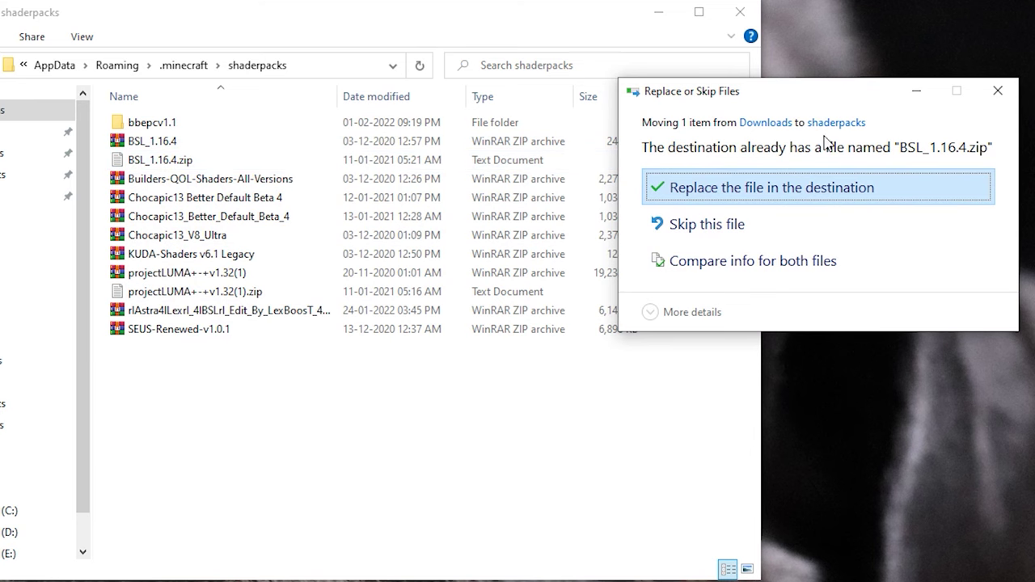
{"action": "left_click", "coordinate": [680, 193]}
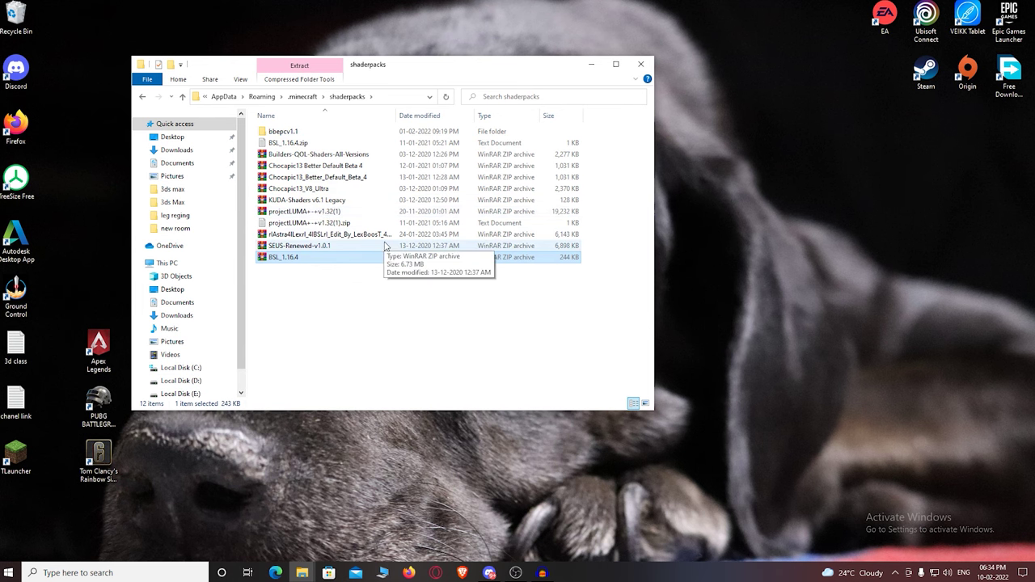
{"action": "left_click_drag", "start_coordinate": [366, 72], "coordinate": [408, 67]}
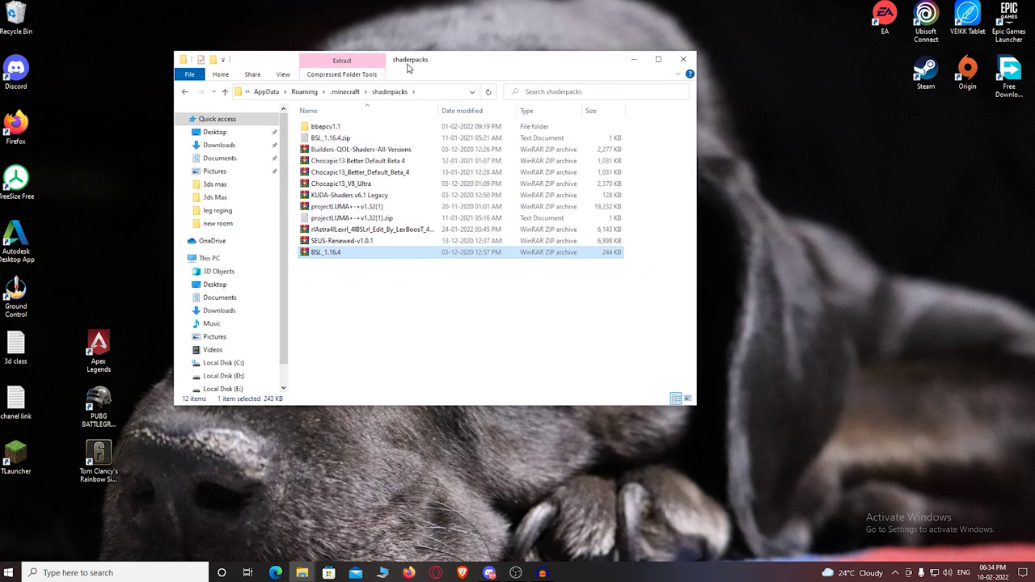
Reopen TLauncher and start the game with the OptiFine 1.18.1 version.
{"action": "left_click", "coordinate": [20, 454]}
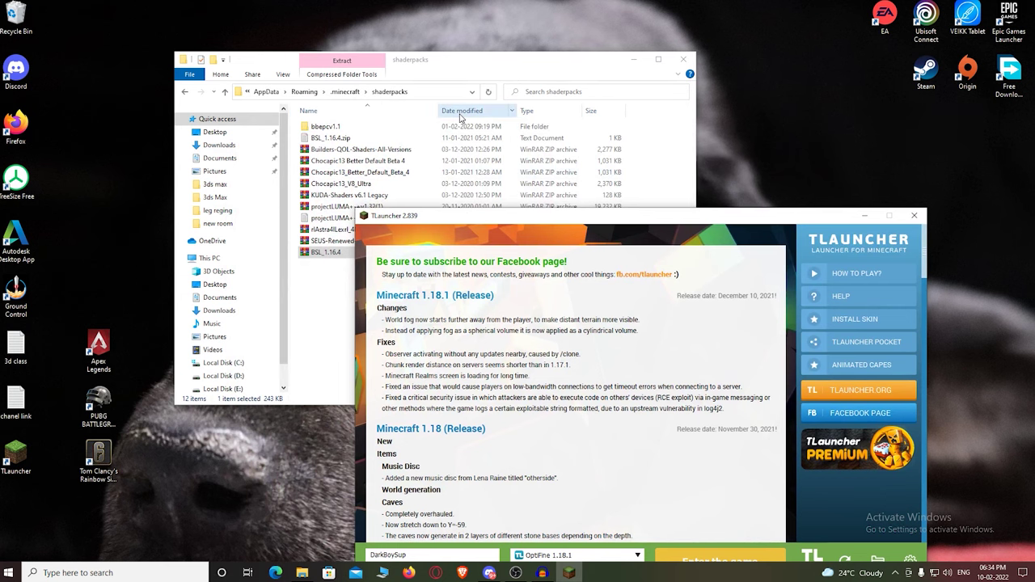
{"action": "left_click_drag", "start_coordinate": [404, 216], "coordinate": [340, 91]}
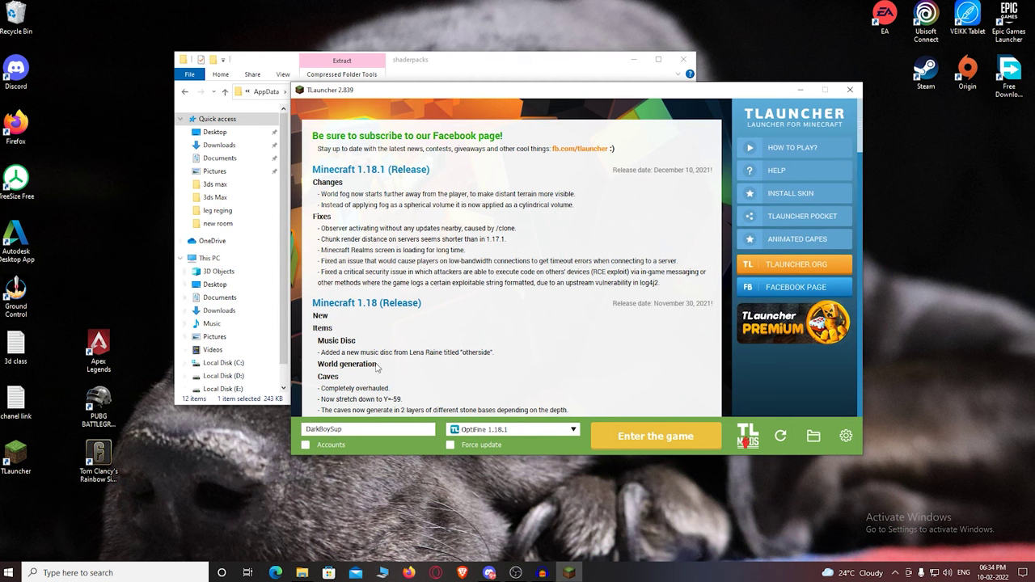
{"action": "left_click", "coordinate": [654, 438]}
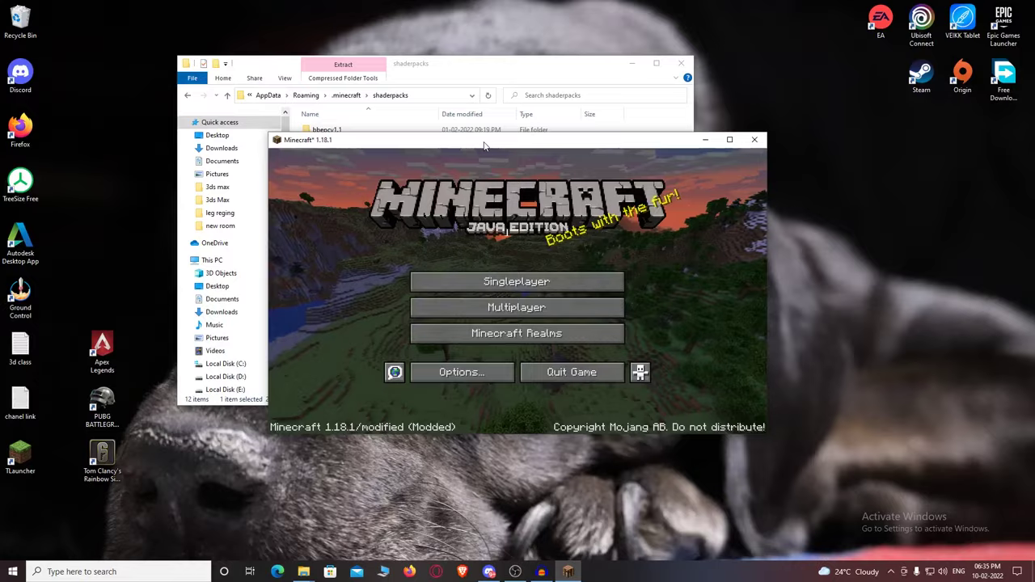
{"action": "left_click_drag", "start_coordinate": [480, 150], "coordinate": [435, 83]}
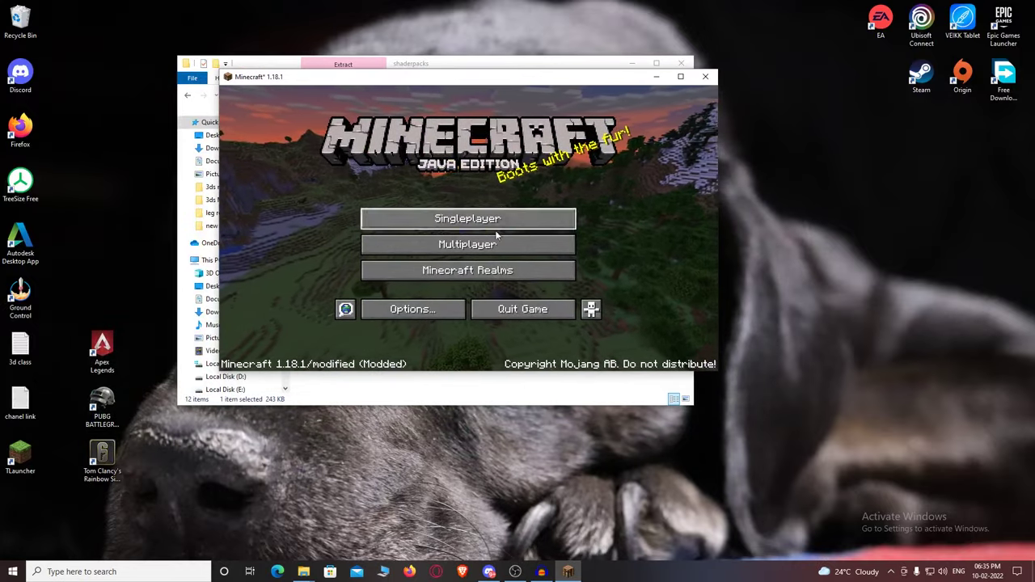
Select BSL_1.16.4.zip as the active shader pack in Minecraft's video settings.
{"action": "left_click", "coordinate": [441, 314]}
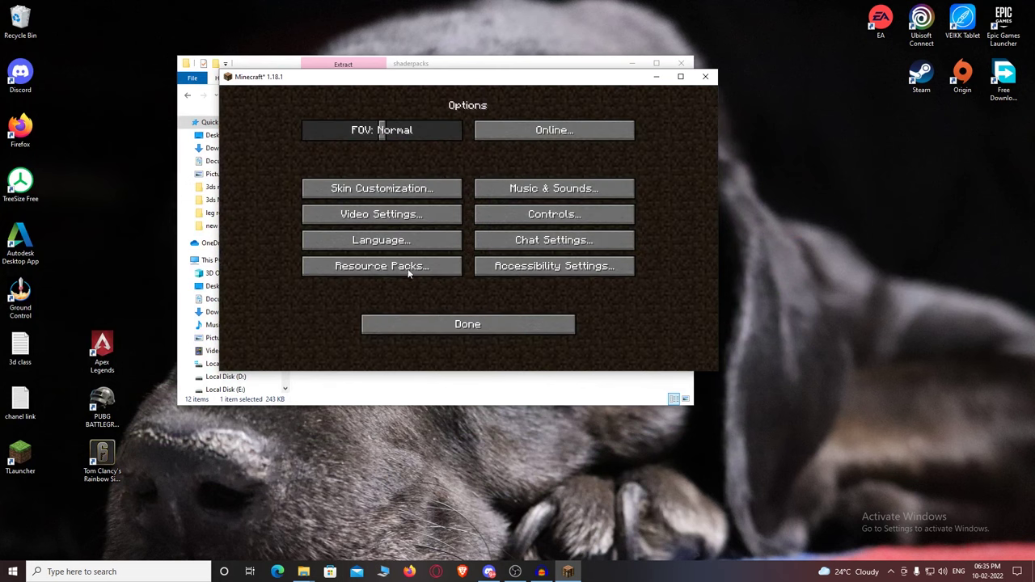
{"action": "left_click", "coordinate": [383, 217]}
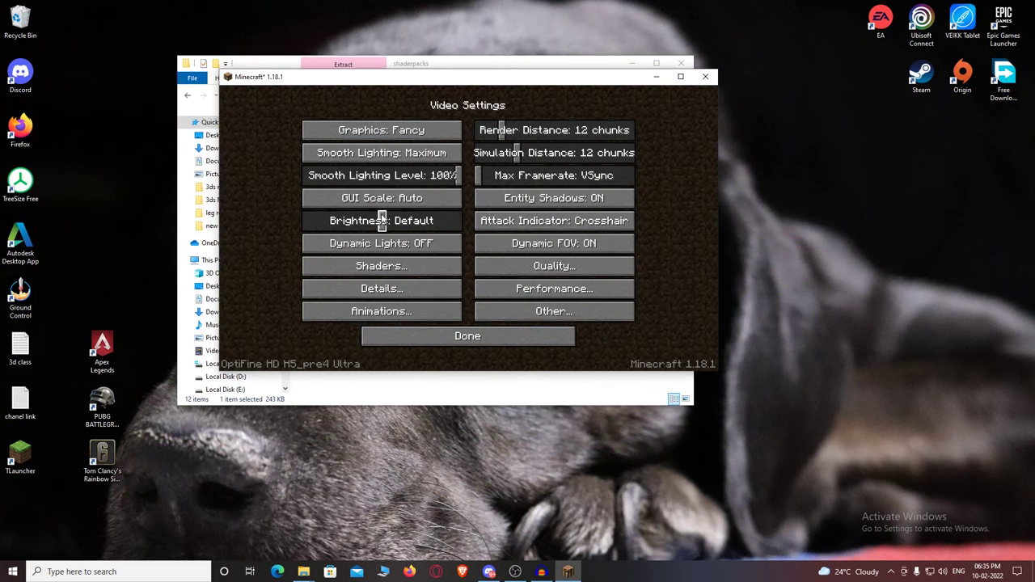
{"action": "left_click", "coordinate": [410, 273]}
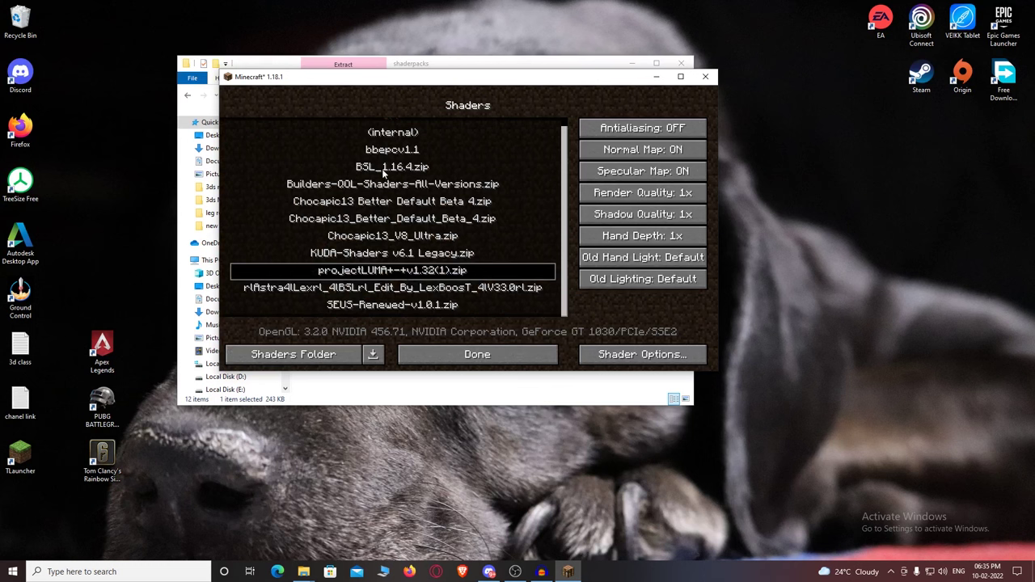
{"action": "left_click", "coordinate": [385, 170]}
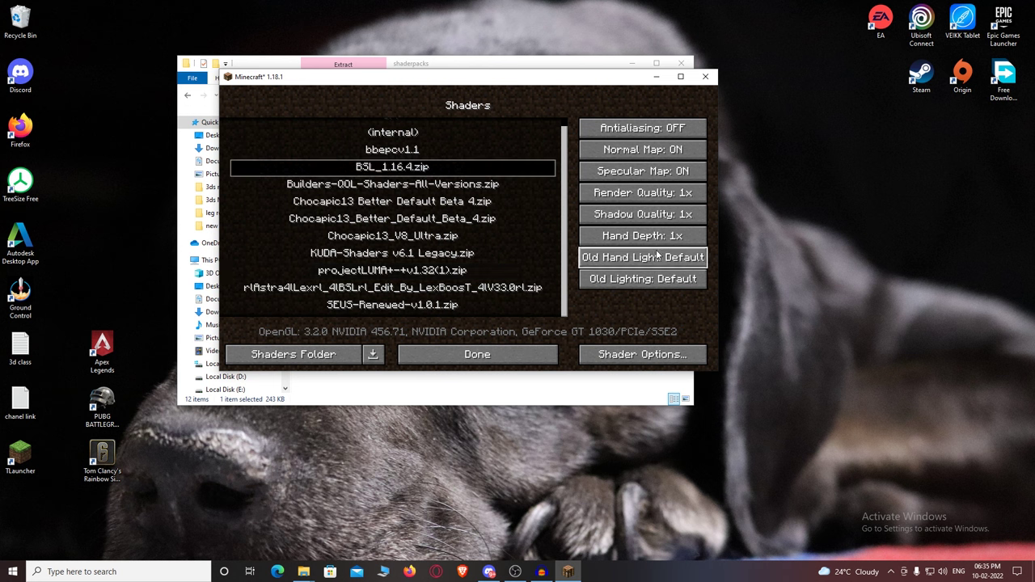
Review the BSL shader options and their Sky settings, and return to the game's main Options screen.
{"action": "left_click", "coordinate": [641, 355]}
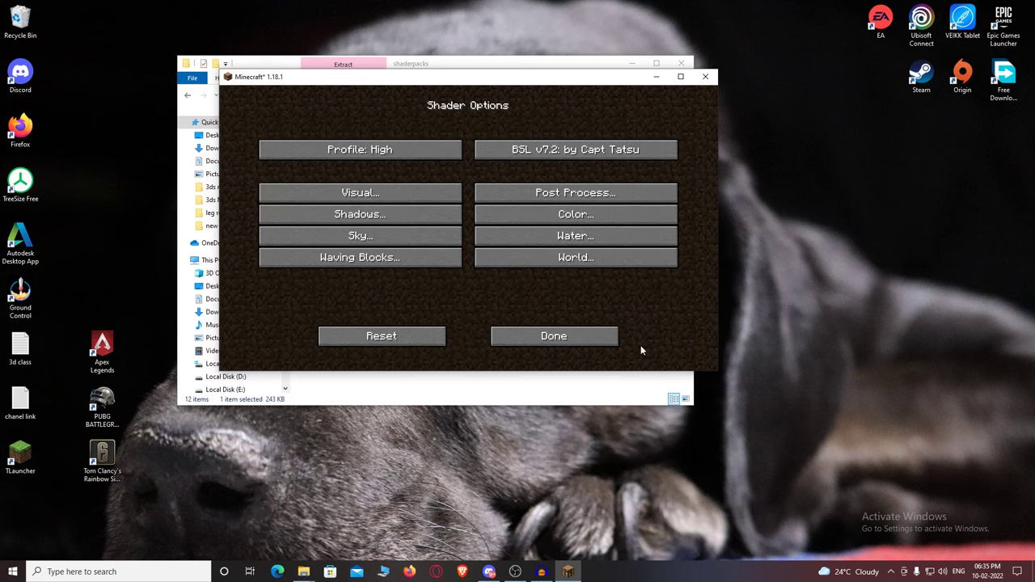
{"action": "left_click", "coordinate": [380, 235]}
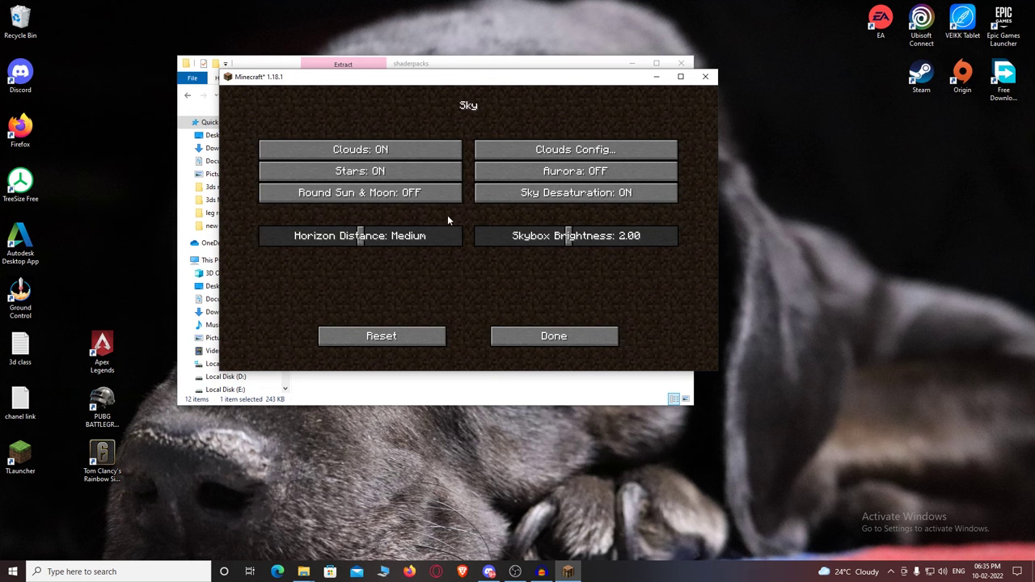
{"action": "left_click", "coordinate": [532, 336]}
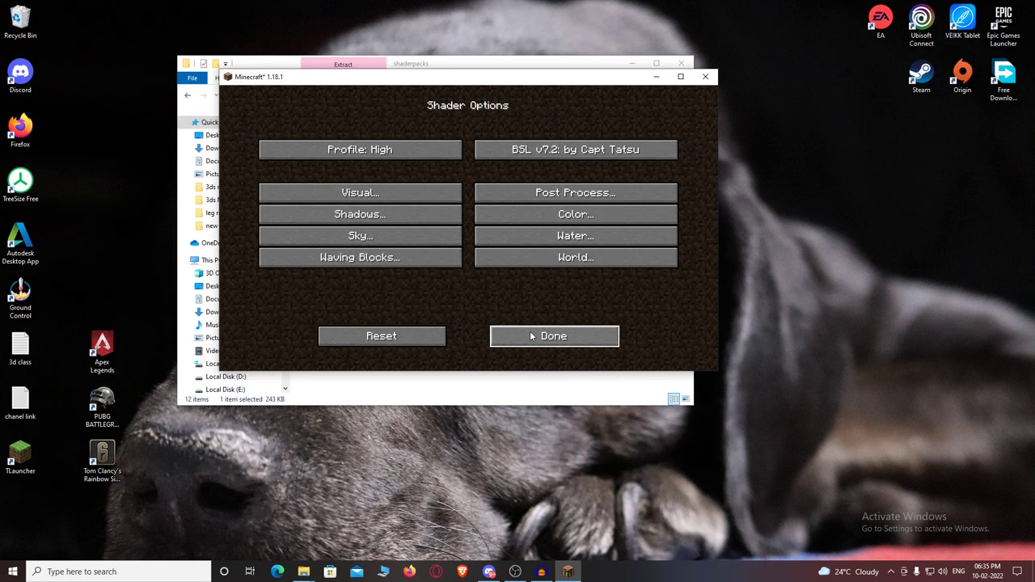
{"action": "left_click", "coordinate": [532, 336]}
{"action": "left_click", "coordinate": [457, 354]}
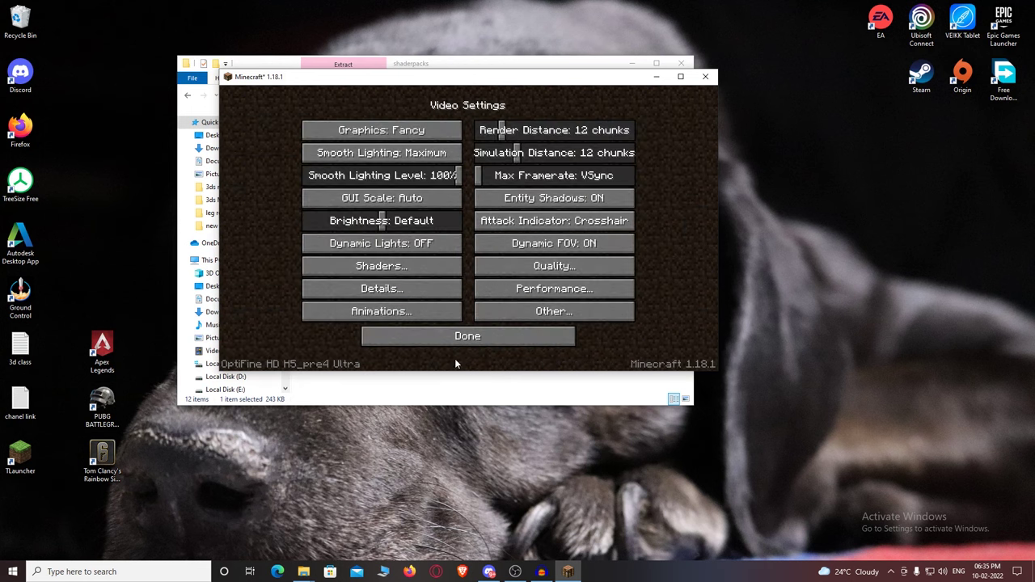
{"action": "left_click", "coordinate": [421, 336]}
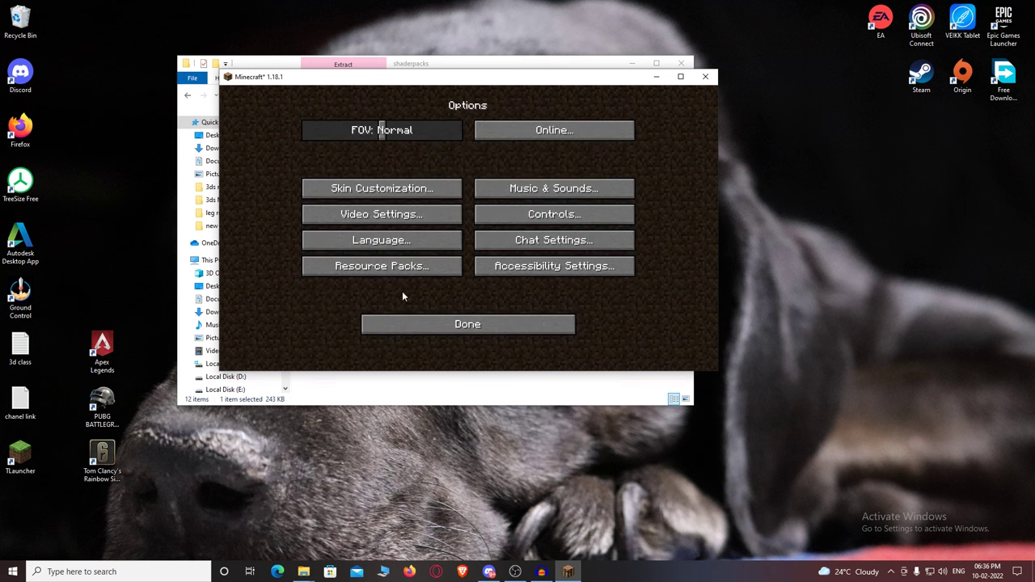
Set Dynamic Lights to Fancy in the video settings and check the detail settings.
{"action": "left_click", "coordinate": [377, 218]}
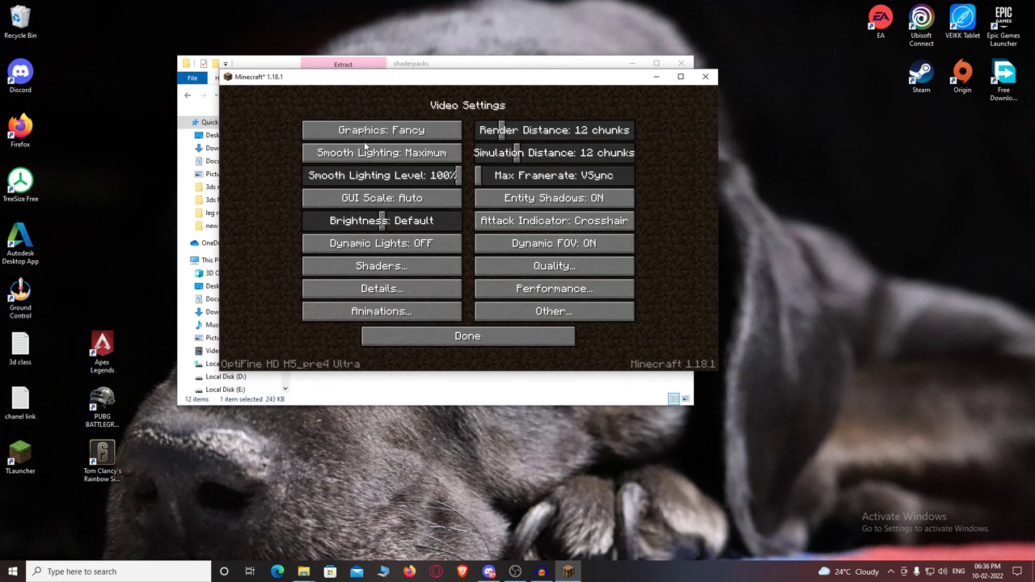
{"action": "left_click", "coordinate": [398, 249]}
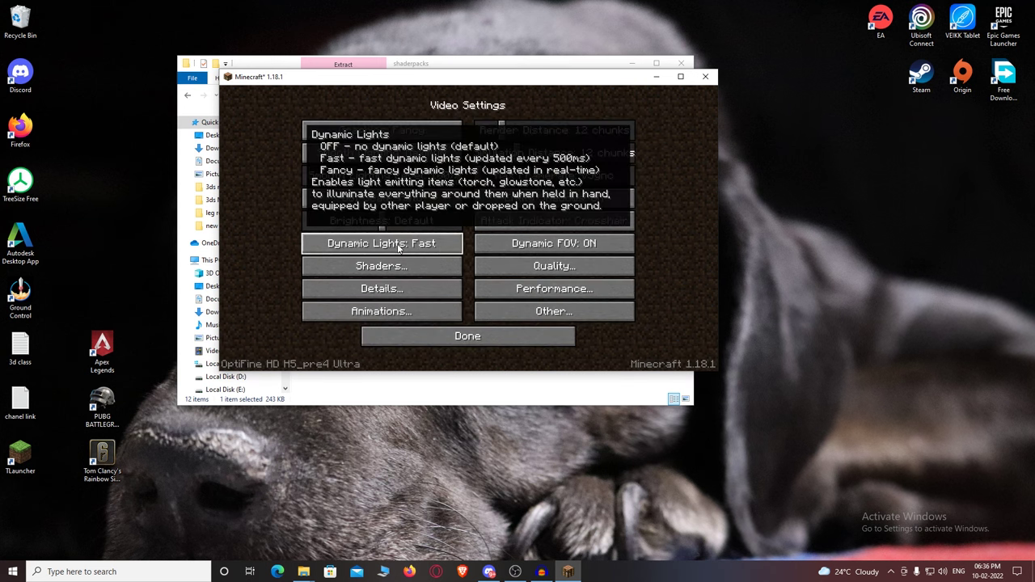
{"action": "left_click", "coordinate": [397, 248]}
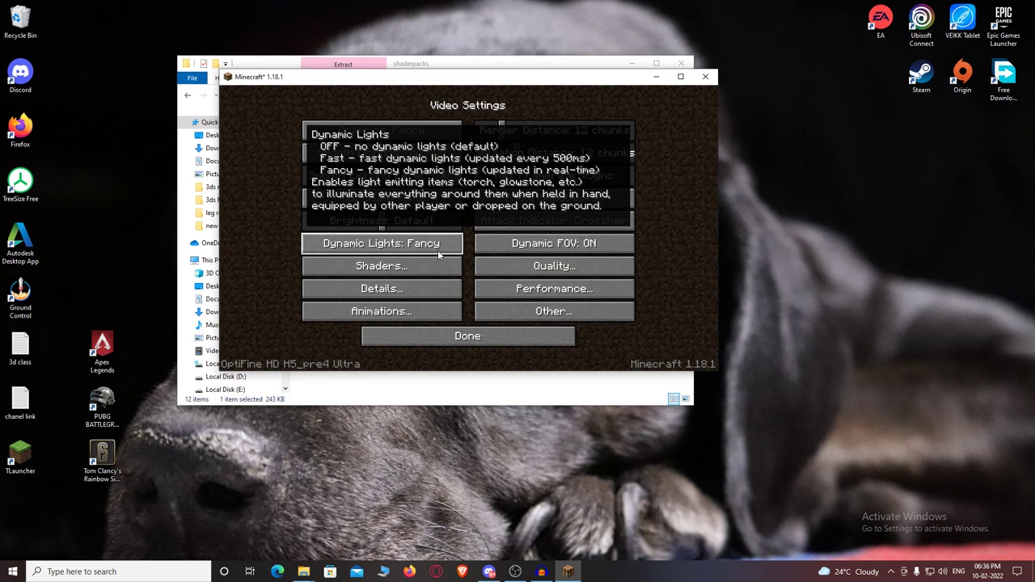
{"action": "left_click", "coordinate": [409, 289]}
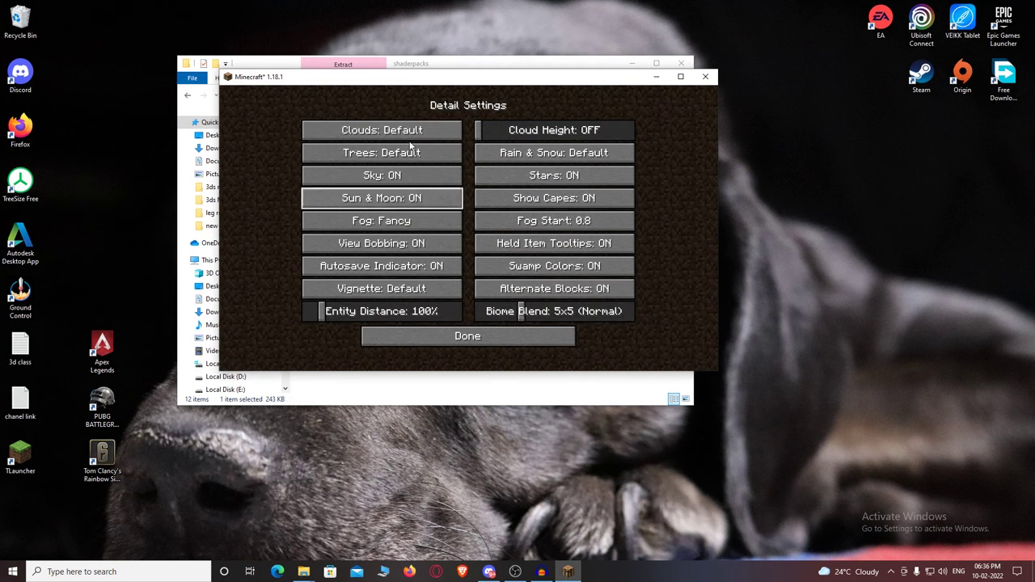
{"action": "left_click", "coordinate": [482, 343]}
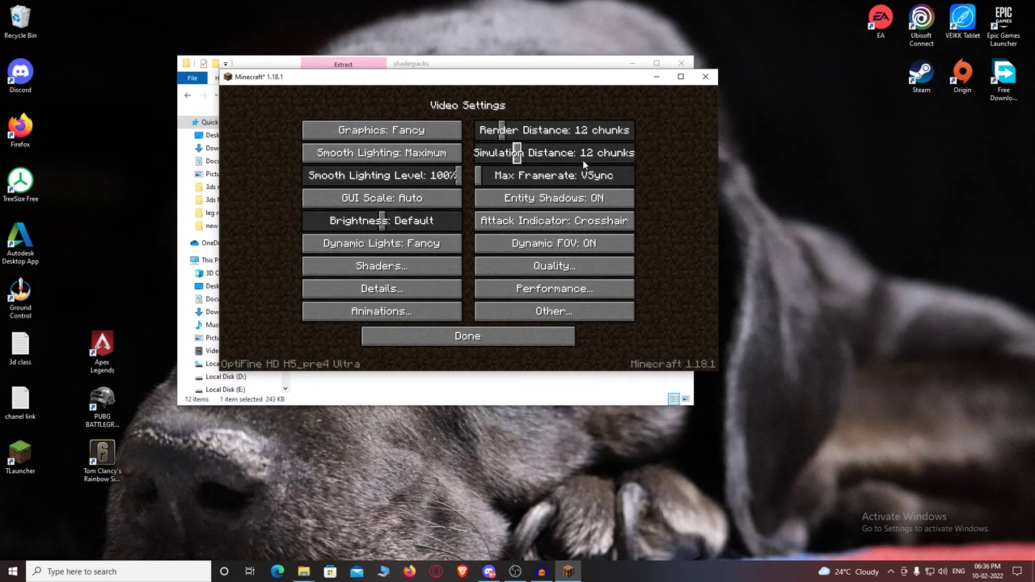
Set Render Distance to 12 chunks in the video settings and return to the game's title screen.
{"action": "left_click_drag", "start_coordinate": [507, 133], "coordinate": [501, 132]}
{"action": "left_click", "coordinate": [503, 339]}
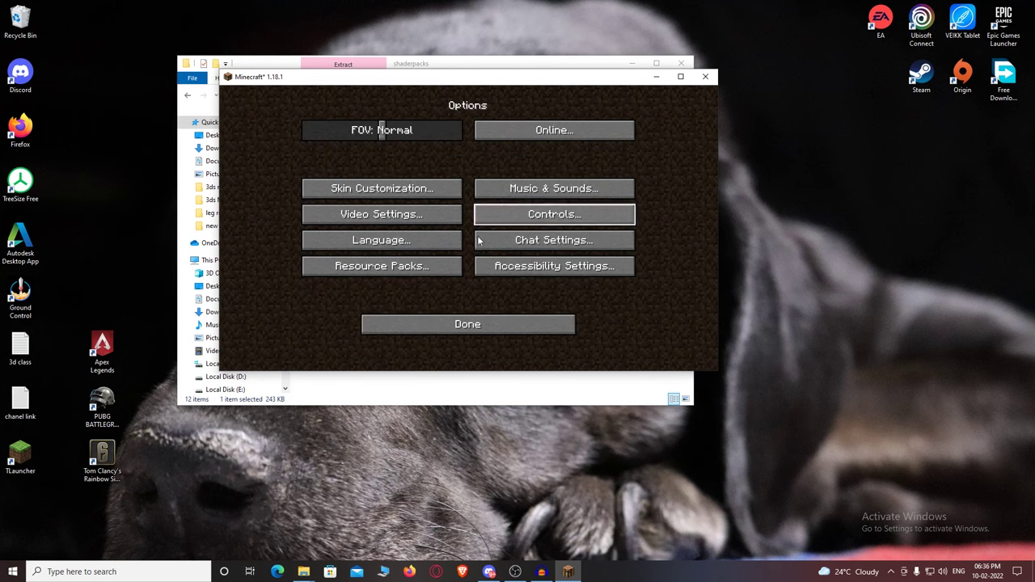
{"action": "left_click", "coordinate": [465, 330]}
Load the existing singleplayer Creative world called New World.
{"action": "left_click", "coordinate": [454, 220]}
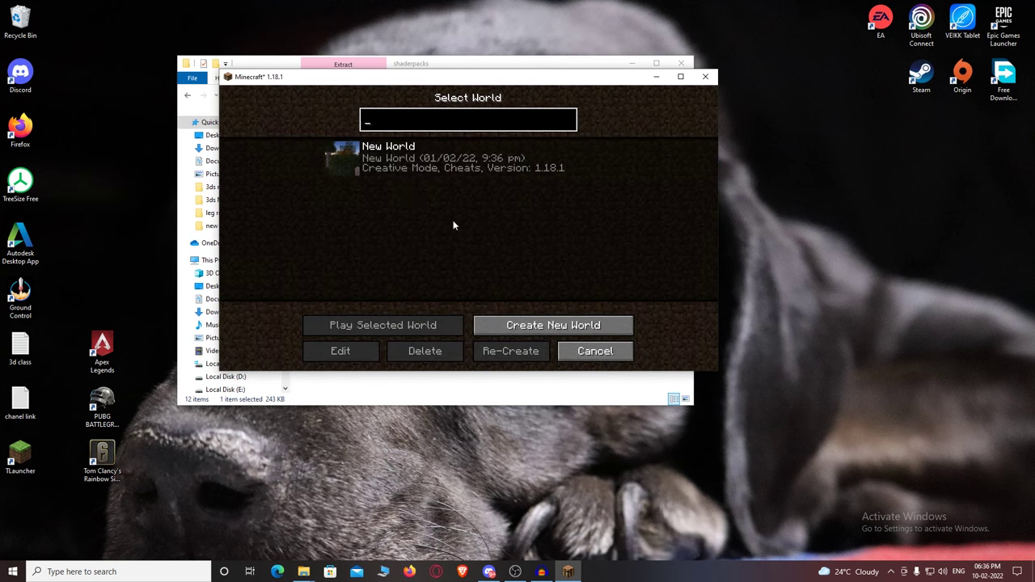
{"action": "left_click", "coordinate": [346, 162]}
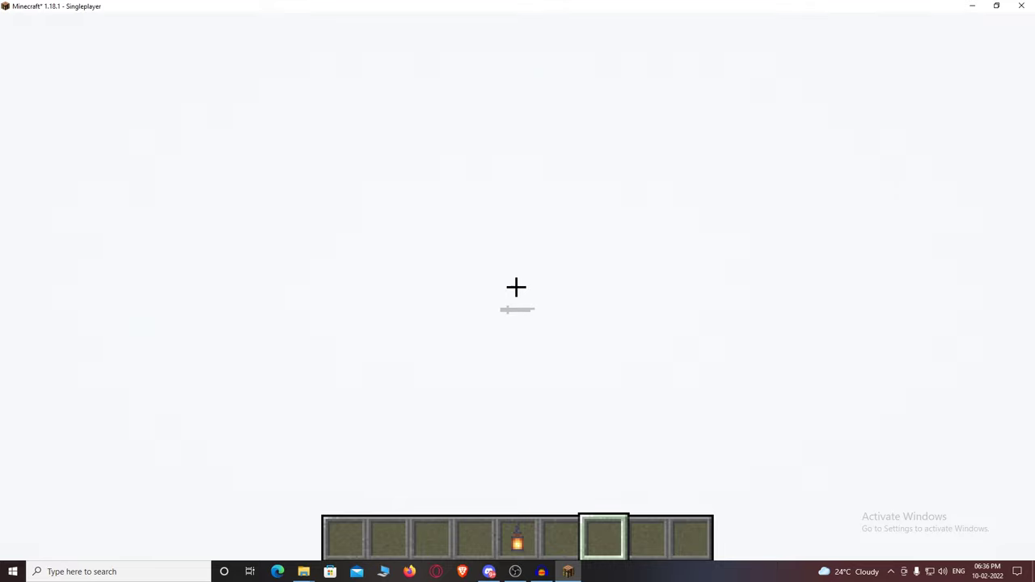
Walk across the grassland and along the riverbank to examine how the shaders render water reflections, shadows, foliage and sky.
{"action": "key", "text": "w"}
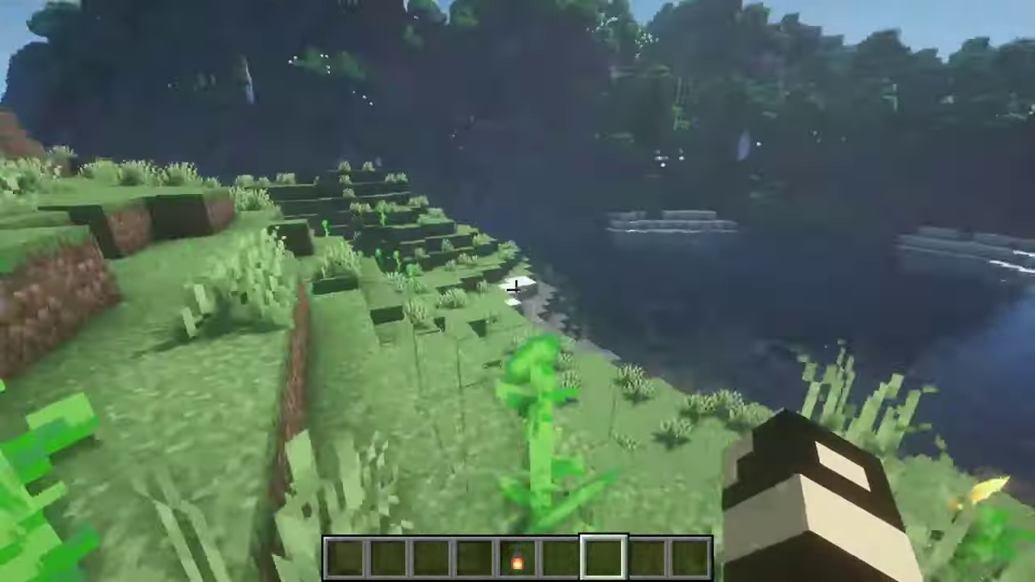
{"action": "key", "text": "w"}
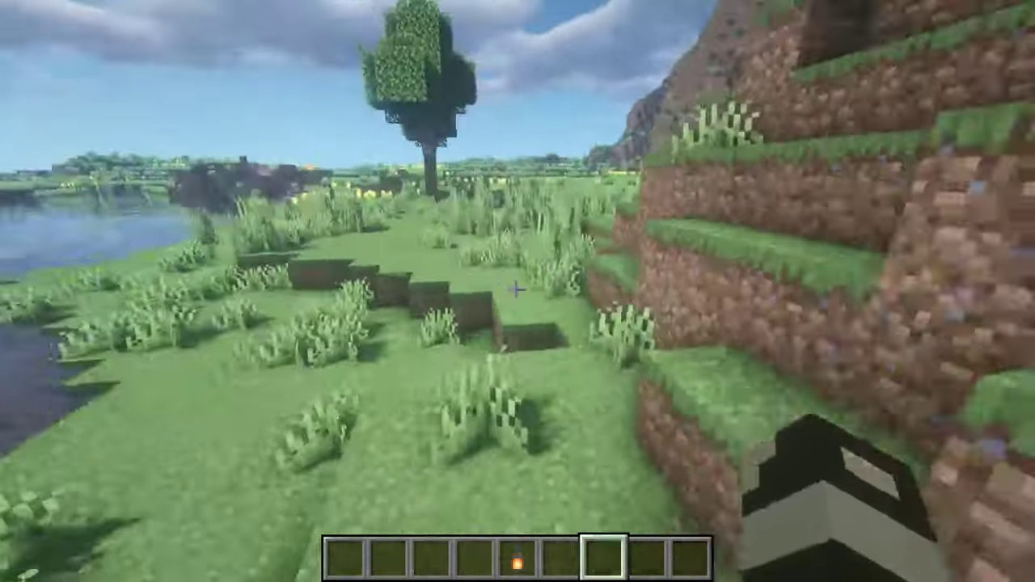
{"action": "key", "text": "w"}
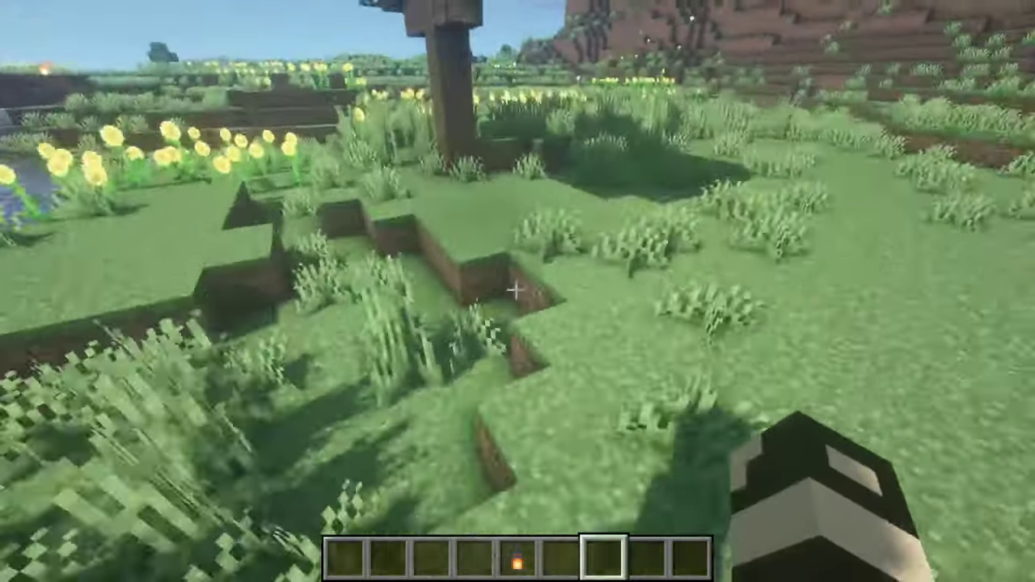
{"action": "key", "text": "w"}
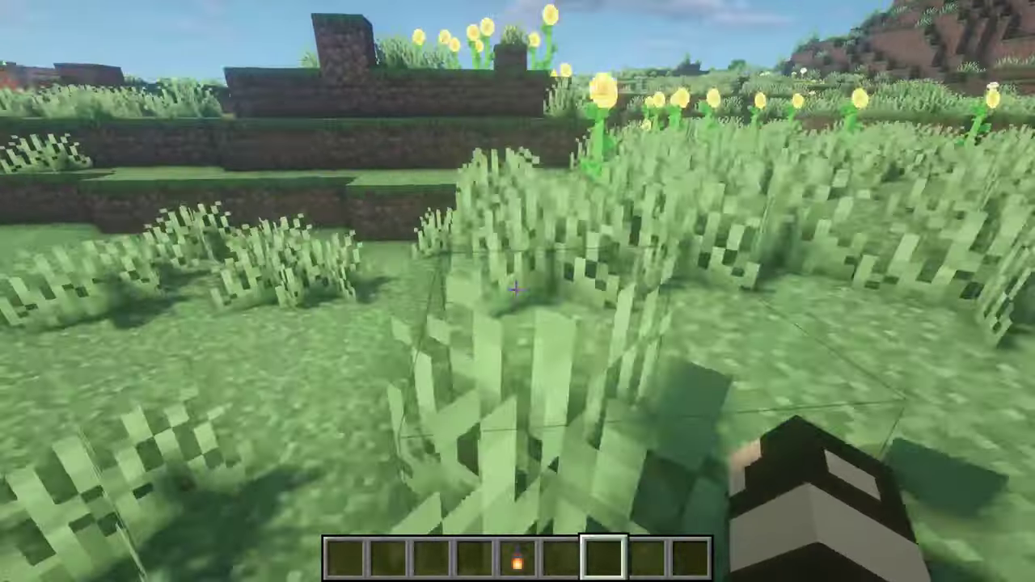
{"action": "key", "text": "w"}
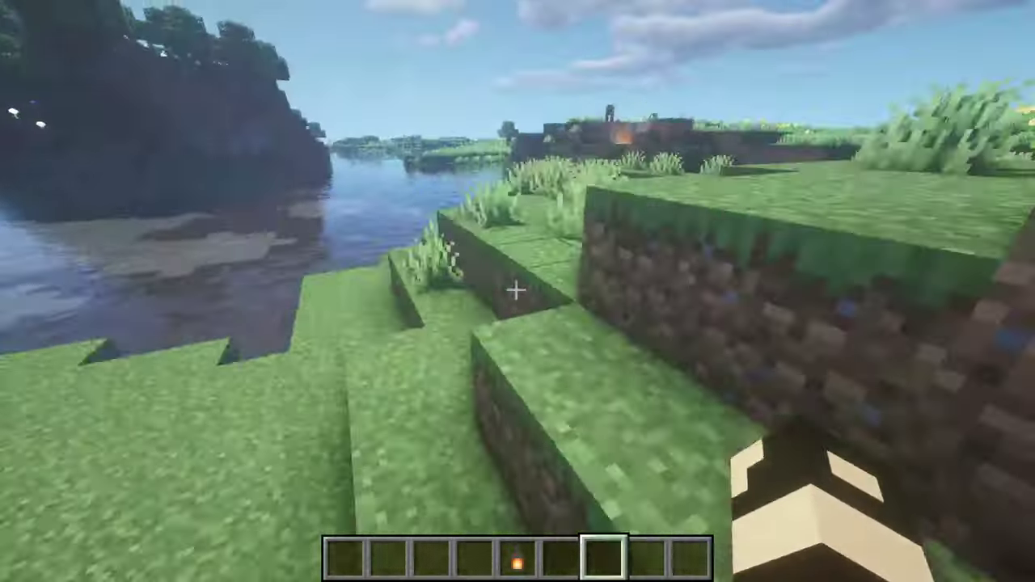
{"action": "key", "text": "w"}
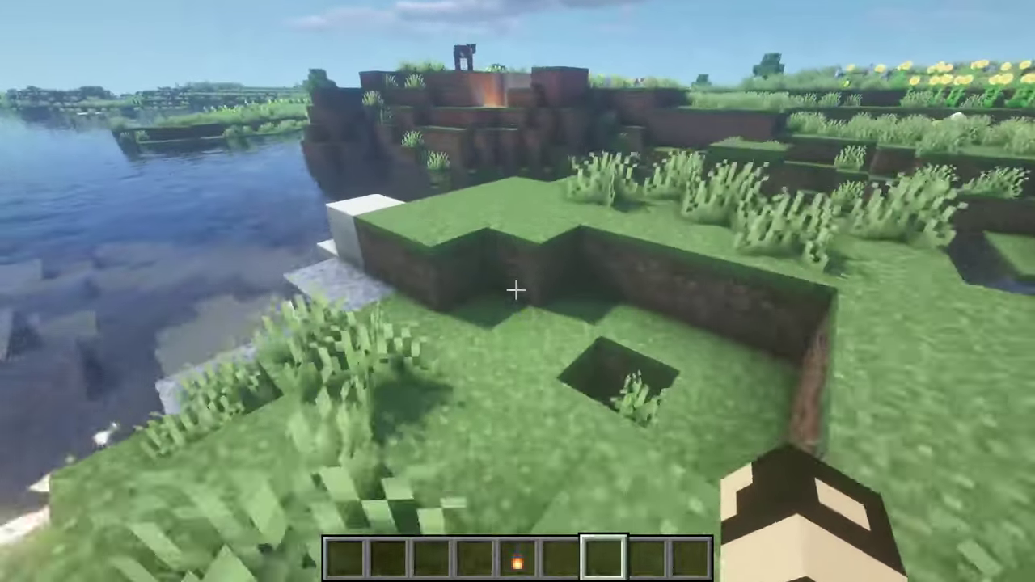
{"action": "key", "text": "w"}
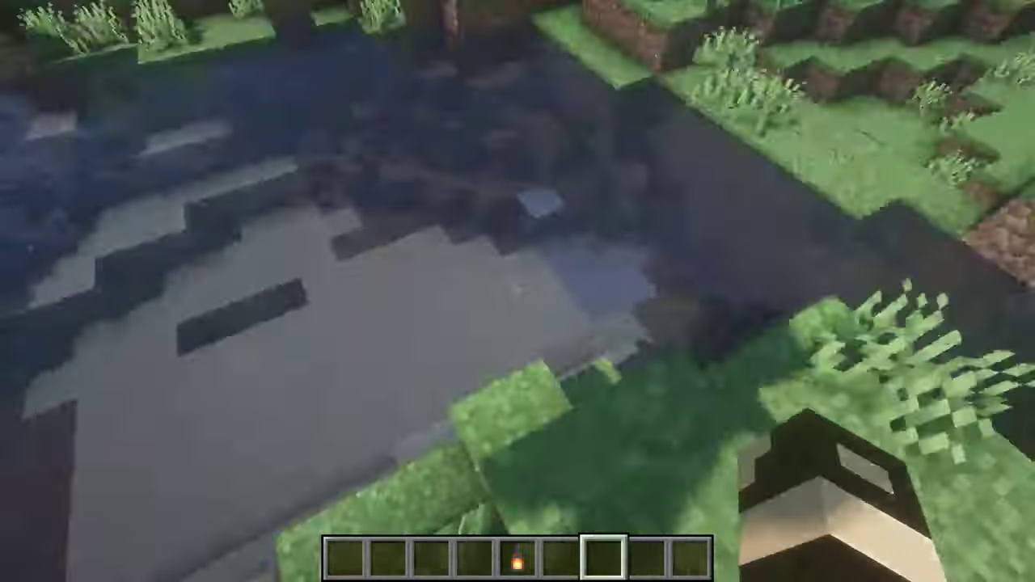
{"action": "key", "text": "w"}
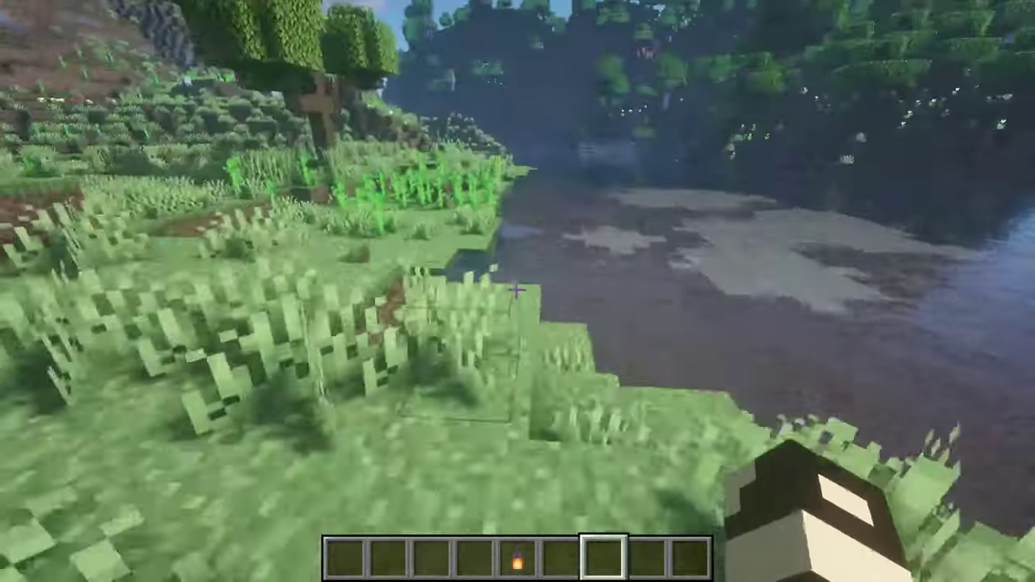
{"action": "key", "text": "w"}
{"action": "key", "text": "w"}
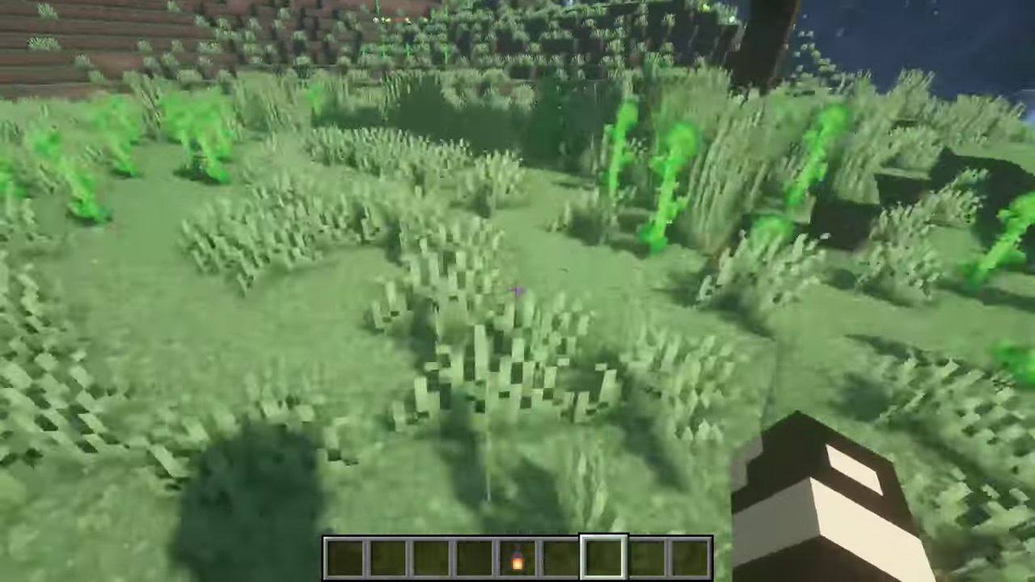
{"action": "key", "text": "w"}
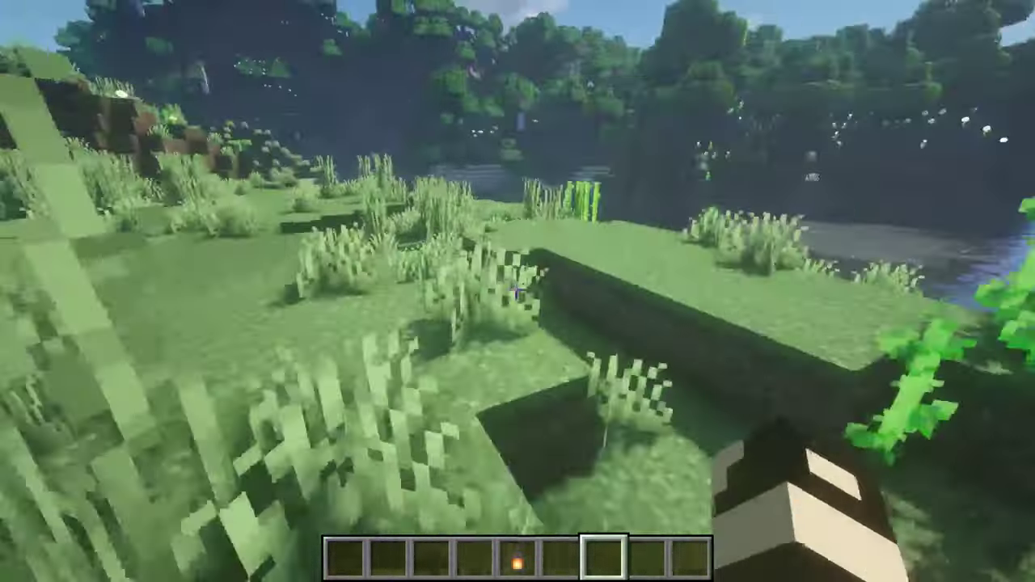
{"action": "key", "text": "w"}
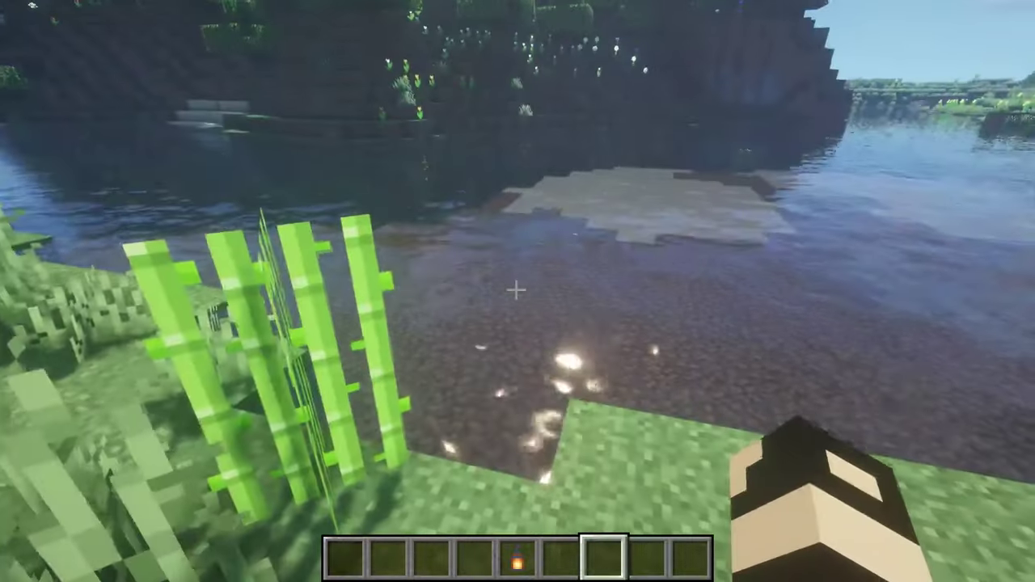